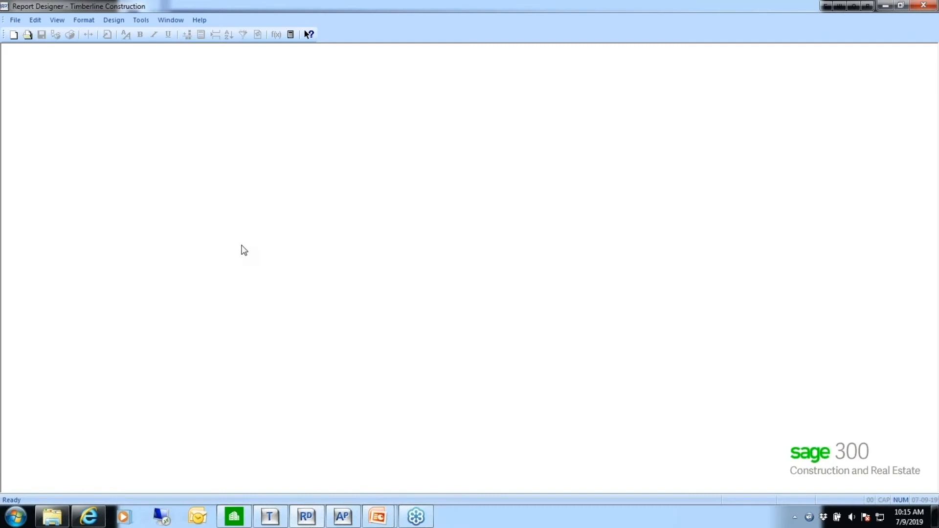
Start a new report design and select AP - Invoice as its first record
{"action": "left_click", "coordinate": [14, 22]}
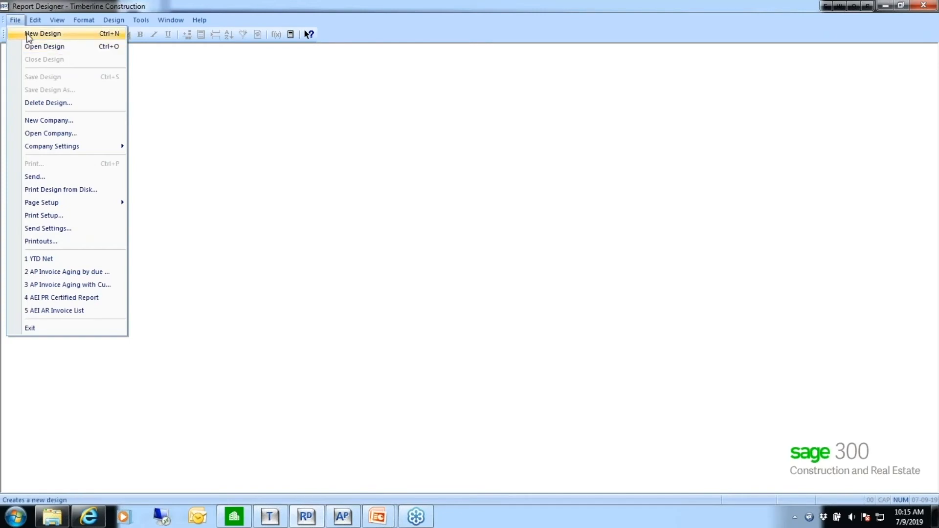
{"action": "left_click", "coordinate": [43, 33]}
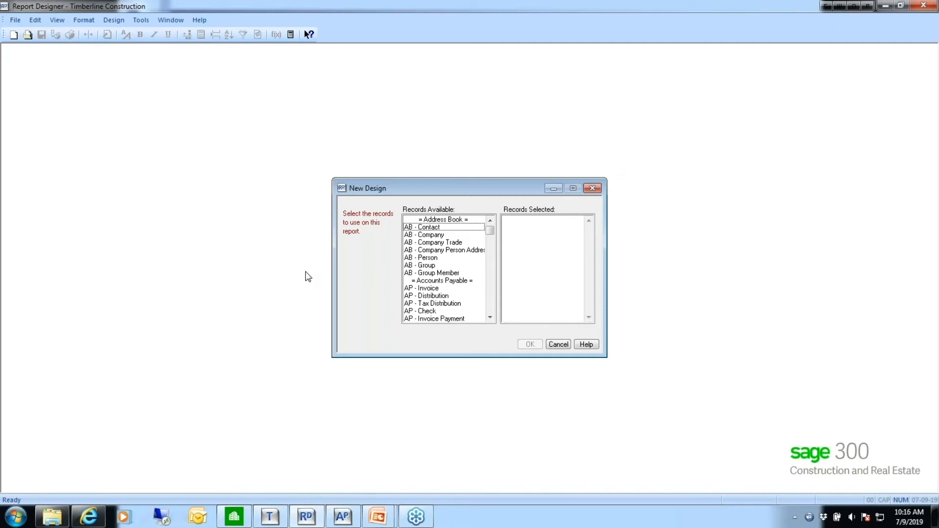
{"action": "double_click", "coordinate": [431, 288]}
Add AP - Vendor as the second record after AP - Invoice and create the design
{"action": "left_click", "coordinate": [490, 317]}
{"action": "left_click", "coordinate": [490, 318]}
{"action": "left_click", "coordinate": [489, 317]}
{"action": "left_click", "coordinate": [489, 318]}
{"action": "left_click", "coordinate": [490, 317]}
{"action": "left_click", "coordinate": [490, 317]}
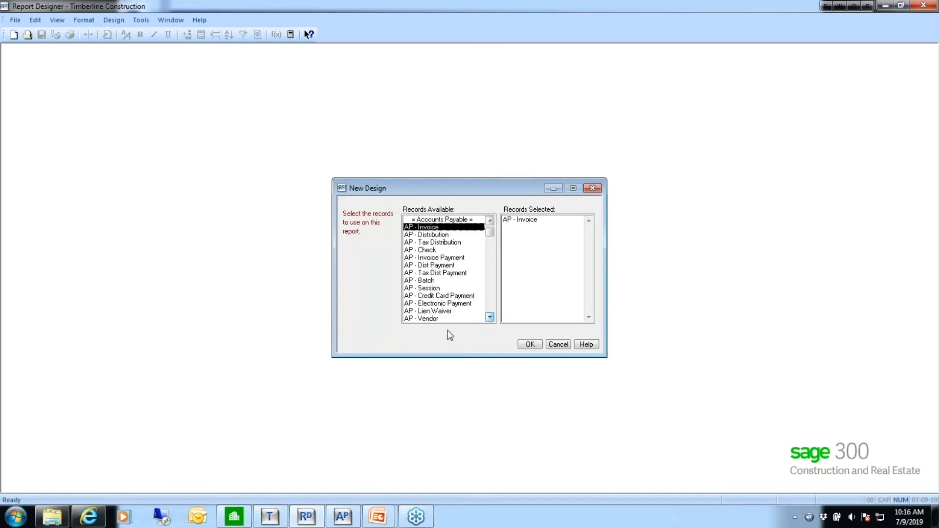
{"action": "double_click", "coordinate": [436, 318]}
{"action": "mouse_move", "coordinate": [342, 516]}
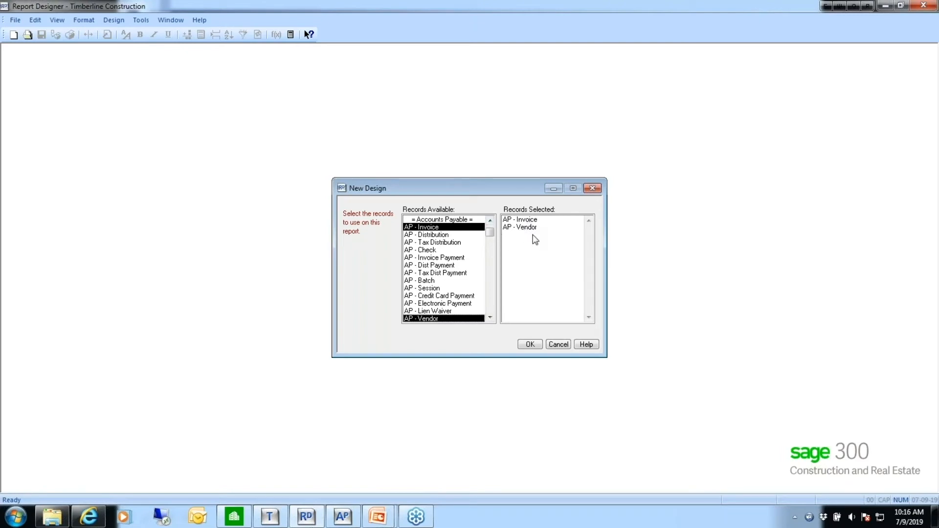
{"action": "left_click", "coordinate": [439, 318]}
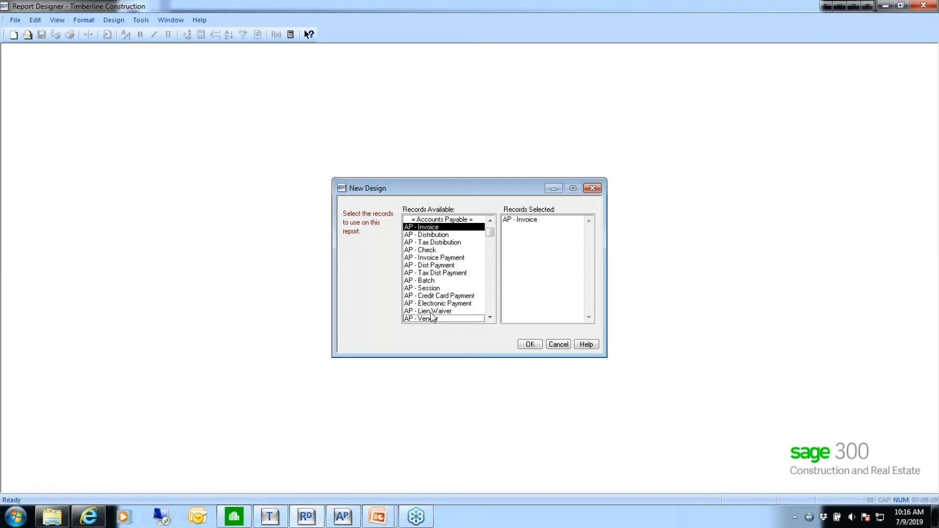
{"action": "left_click", "coordinate": [431, 319]}
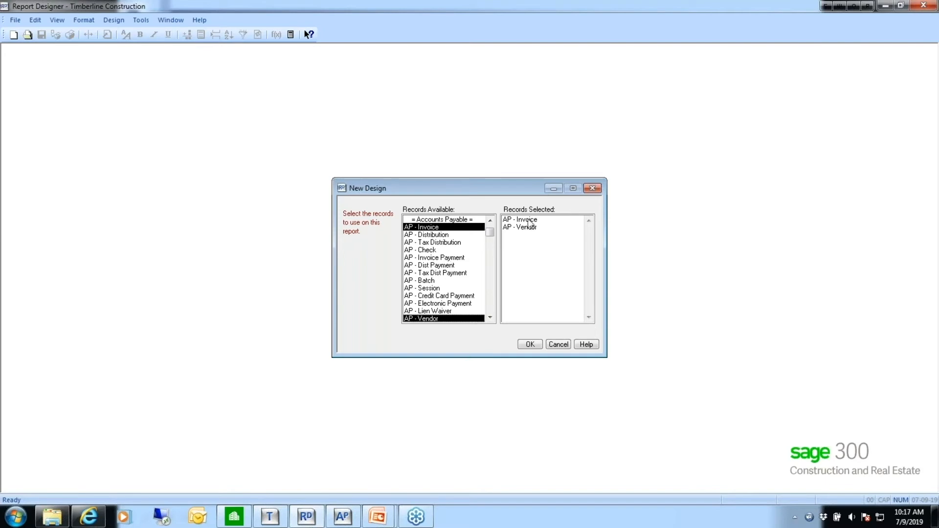
{"action": "left_click", "coordinate": [528, 345]}
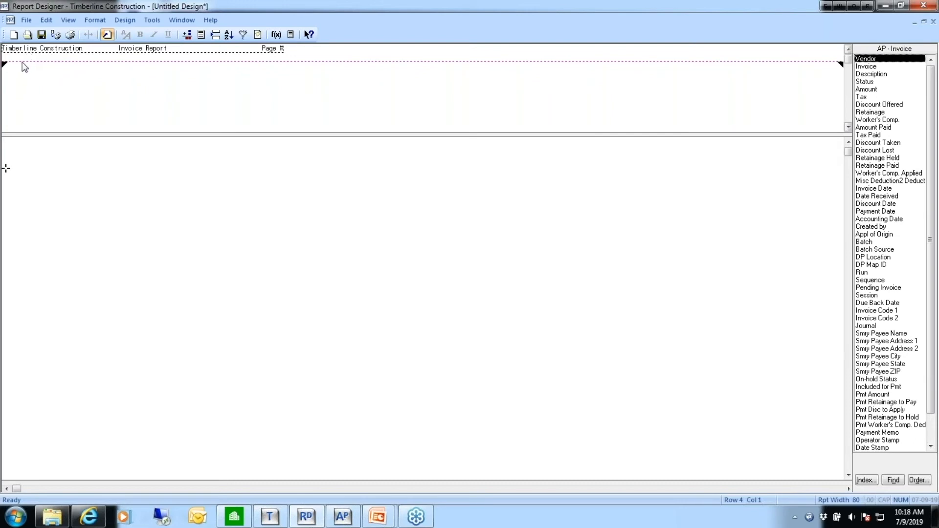
Lower the page header's cut-off line by one row and shrink the header area to enlarge the report body
{"action": "left_click", "coordinate": [3, 66]}
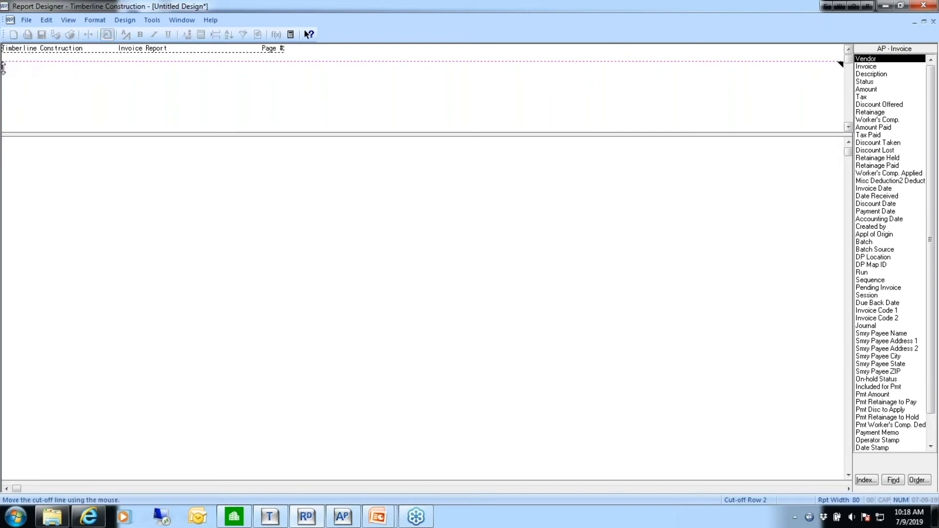
{"action": "left_click", "coordinate": [7, 71]}
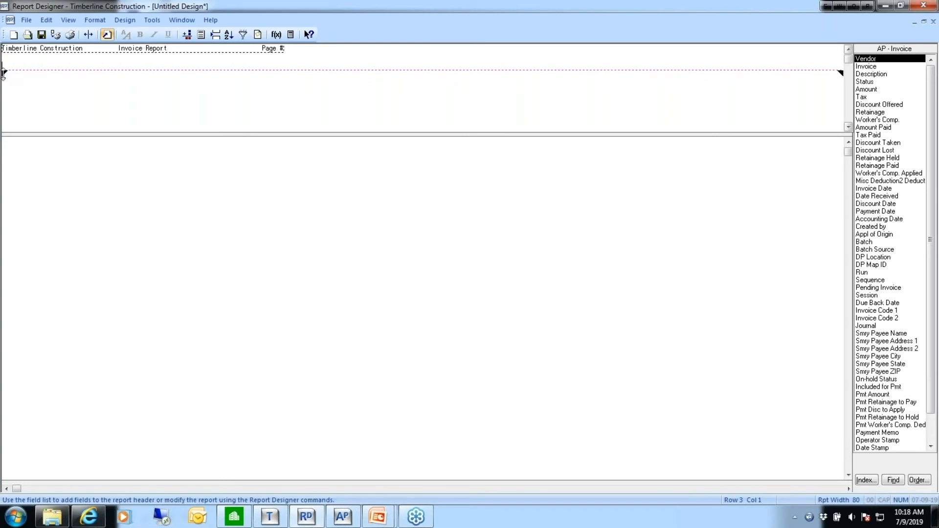
{"action": "left_click_drag", "start_coordinate": [4, 72], "coordinate": [5, 79]}
{"action": "left_click", "coordinate": [47, 111]}
{"action": "left_click", "coordinate": [8, 160]}
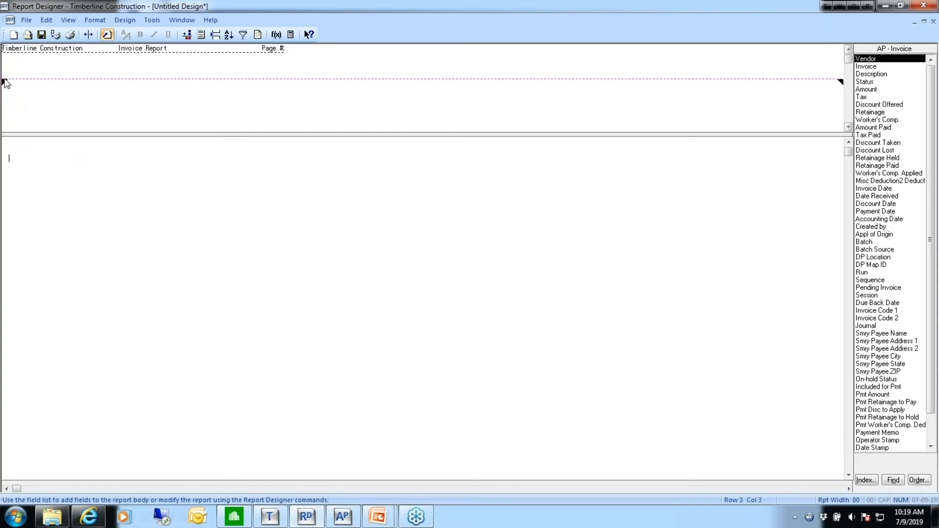
{"action": "left_click_drag", "start_coordinate": [5, 81], "coordinate": [5, 72]}
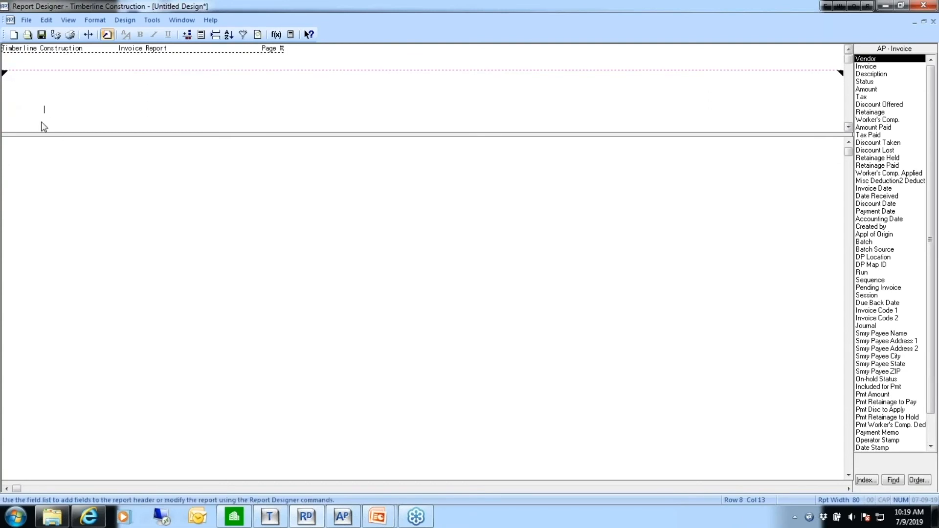
{"action": "left_click_drag", "start_coordinate": [47, 134], "coordinate": [49, 97]}
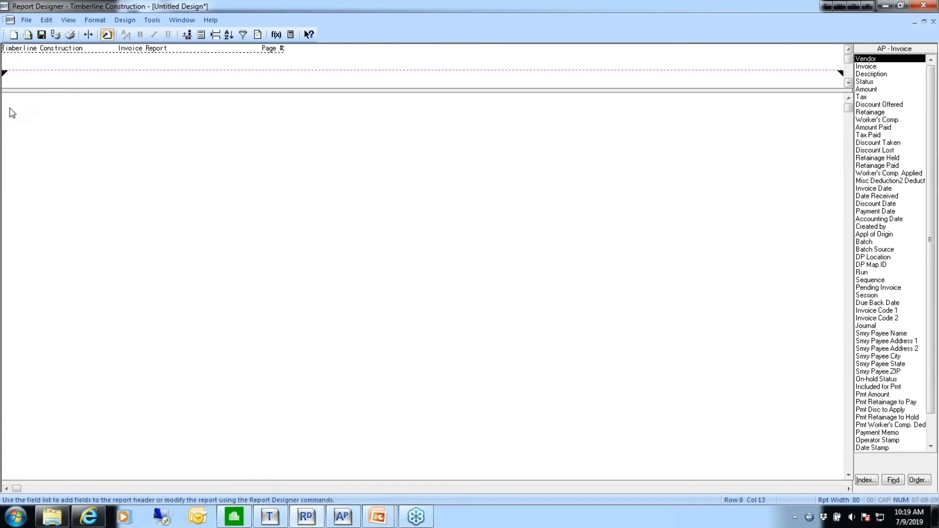
{"action": "left_click", "coordinate": [4, 106]}
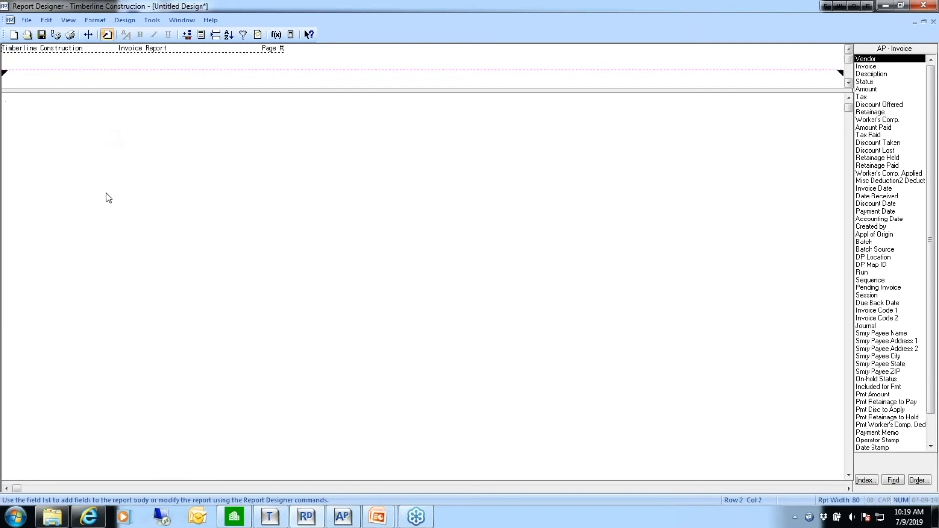
Display the report's footer section to adjust its cut-off line, and hide the footer again
{"action": "left_click", "coordinate": [68, 20]}
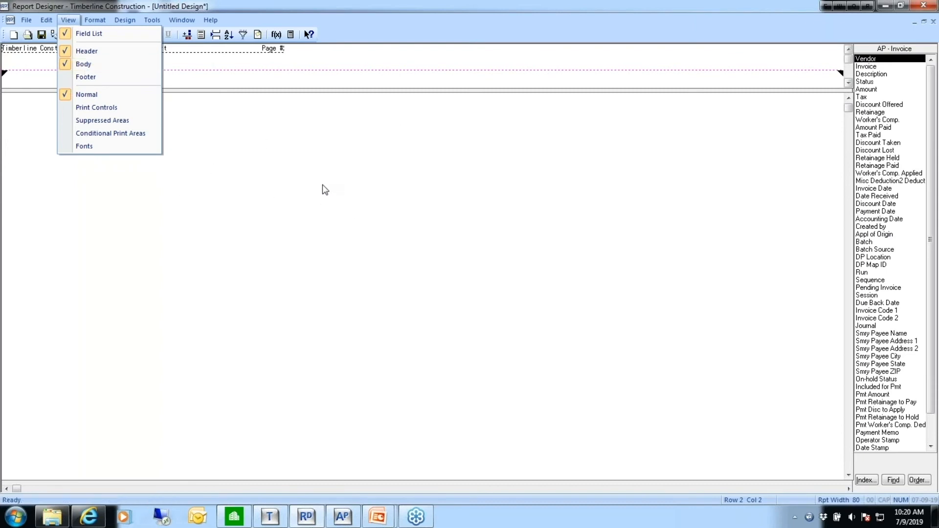
{"action": "left_click", "coordinate": [68, 79]}
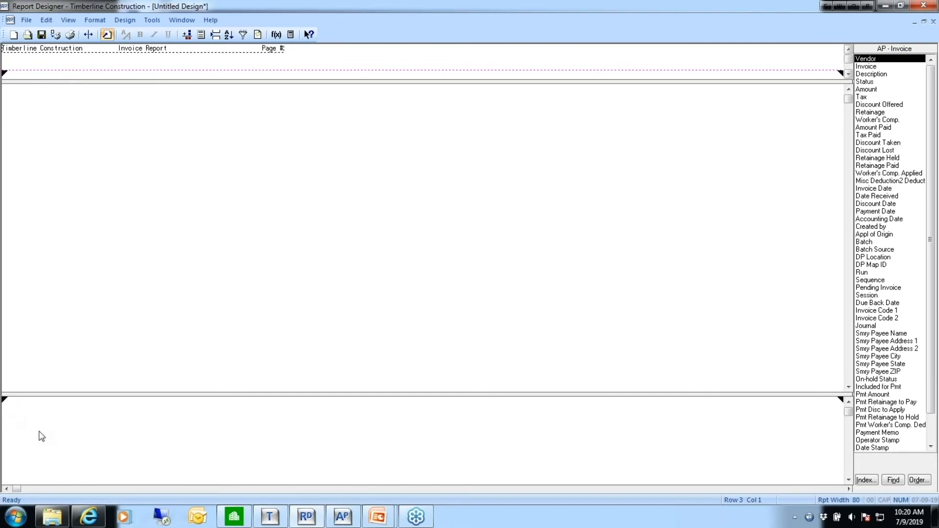
{"action": "left_click_drag", "start_coordinate": [4, 402], "coordinate": [3, 422]}
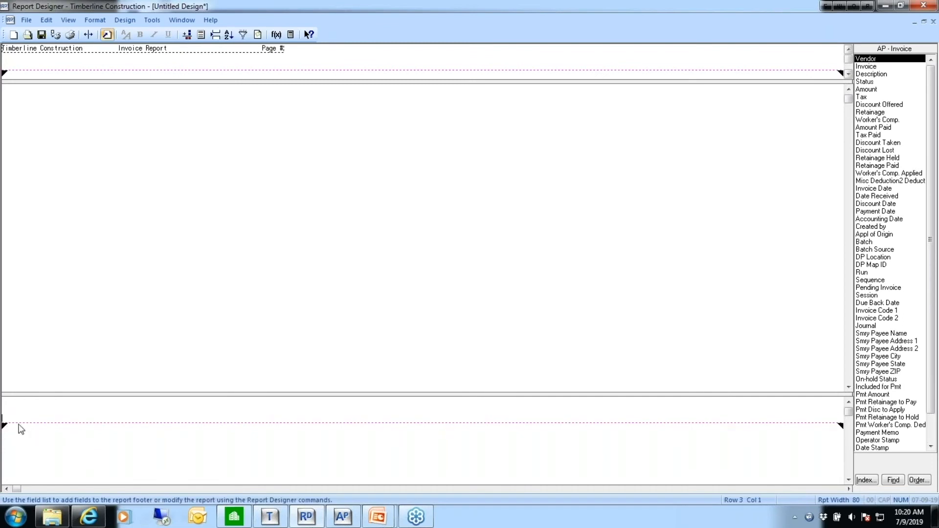
{"action": "left_click", "coordinate": [9, 405]}
{"action": "left_click_drag", "start_coordinate": [4, 425], "coordinate": [7, 411]}
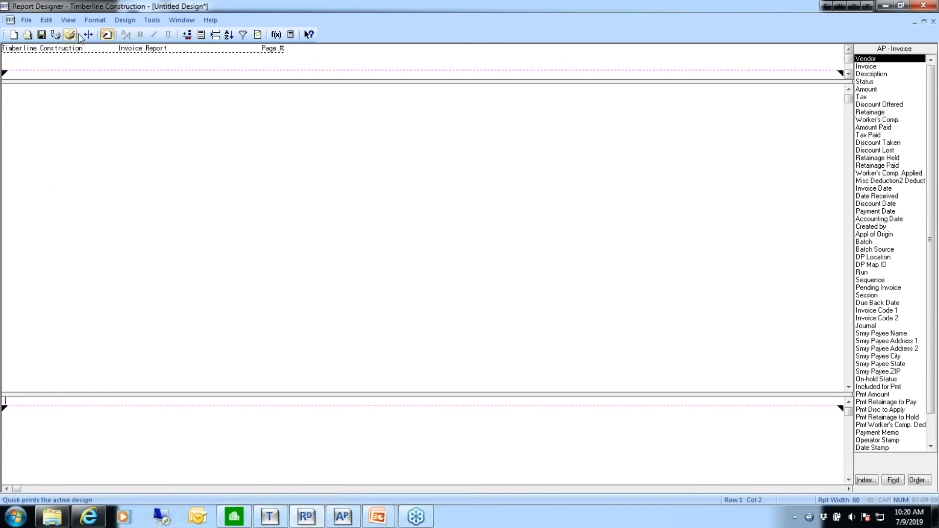
{"action": "left_click", "coordinate": [68, 19]}
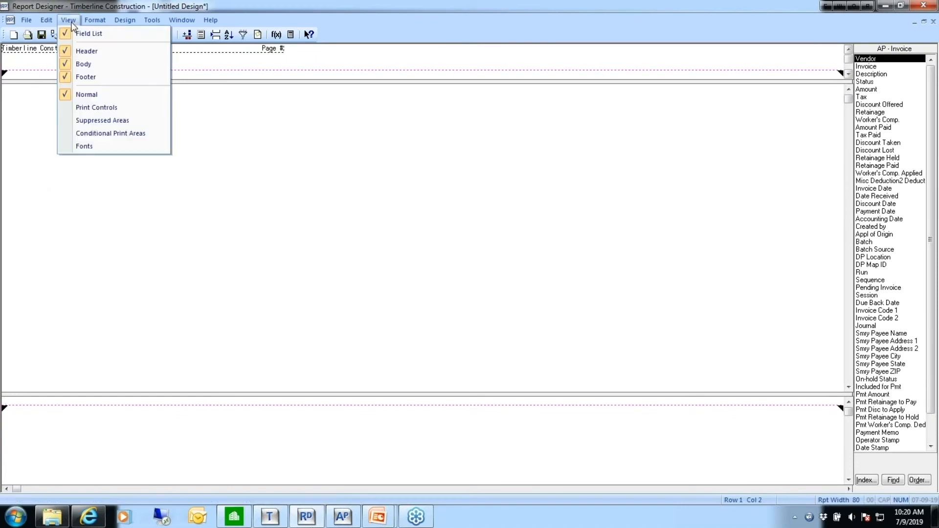
{"action": "left_click", "coordinate": [67, 77]}
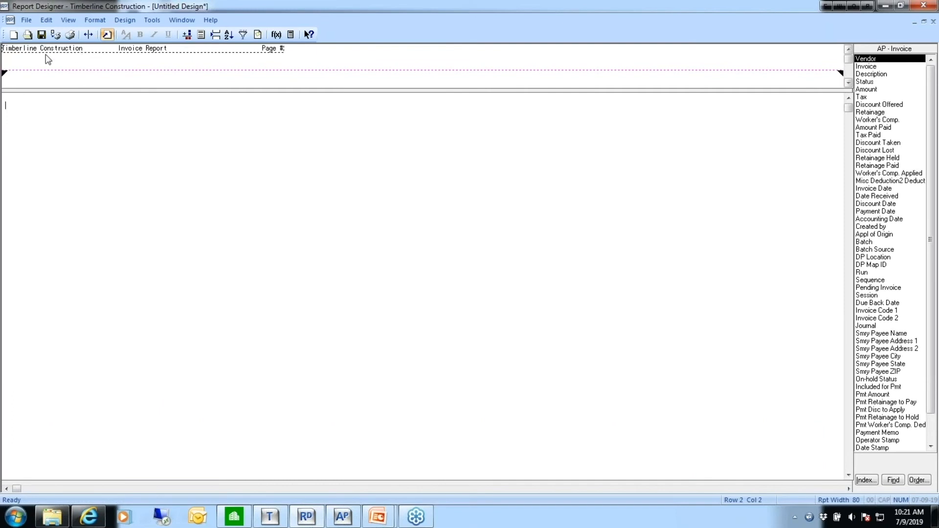
Set the page heading's report title to "RD Class Invoice Report" and turn off Record Security
{"action": "left_click", "coordinate": [25, 22]}
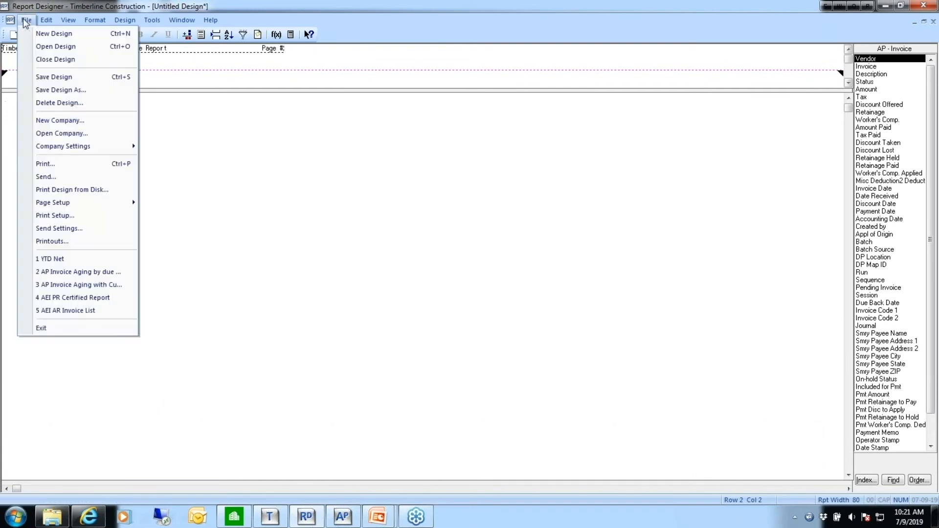
{"action": "mouse_move", "coordinate": [40, 202]}
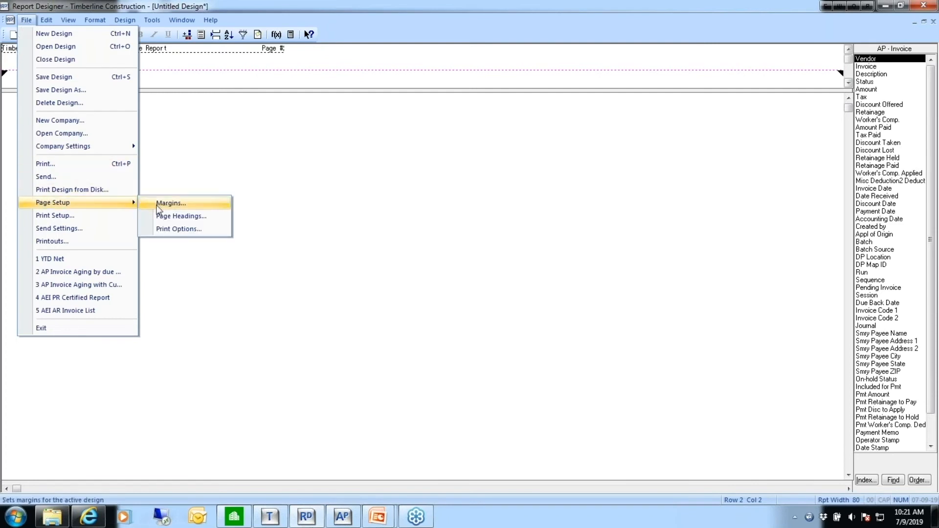
{"action": "left_click", "coordinate": [181, 217]}
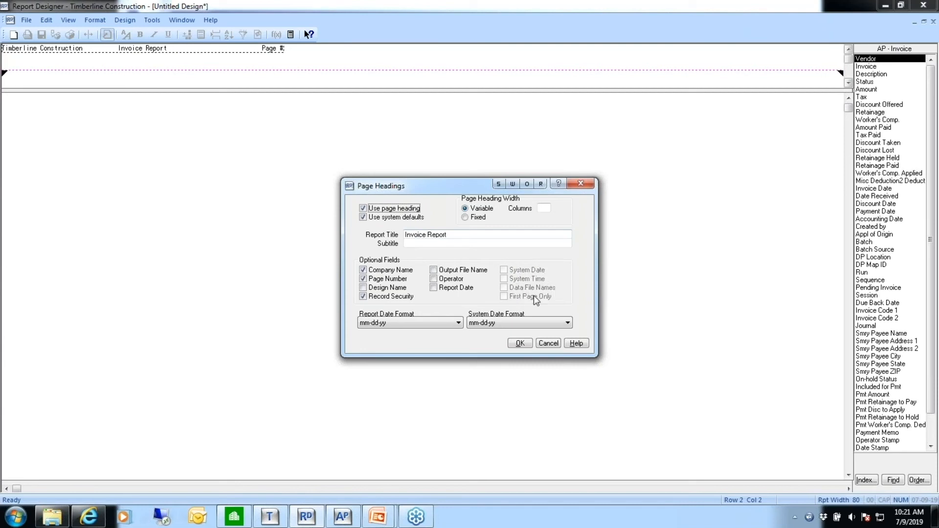
{"action": "left_click", "coordinate": [363, 217]}
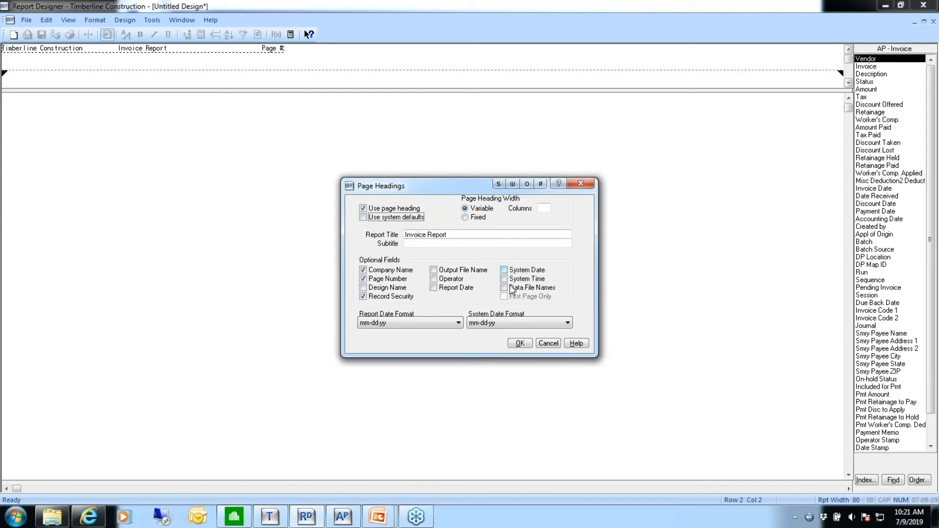
{"action": "left_click", "coordinate": [363, 217]}
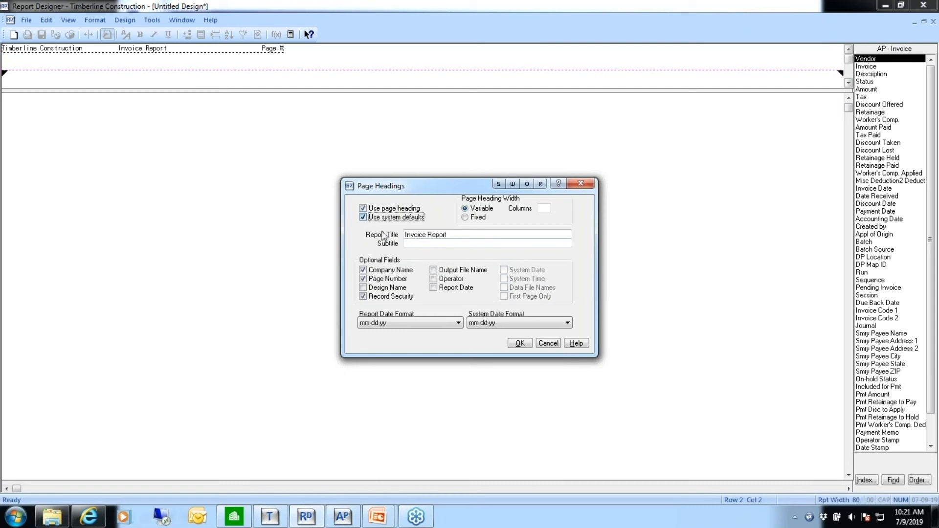
{"action": "left_click", "coordinate": [405, 235]}
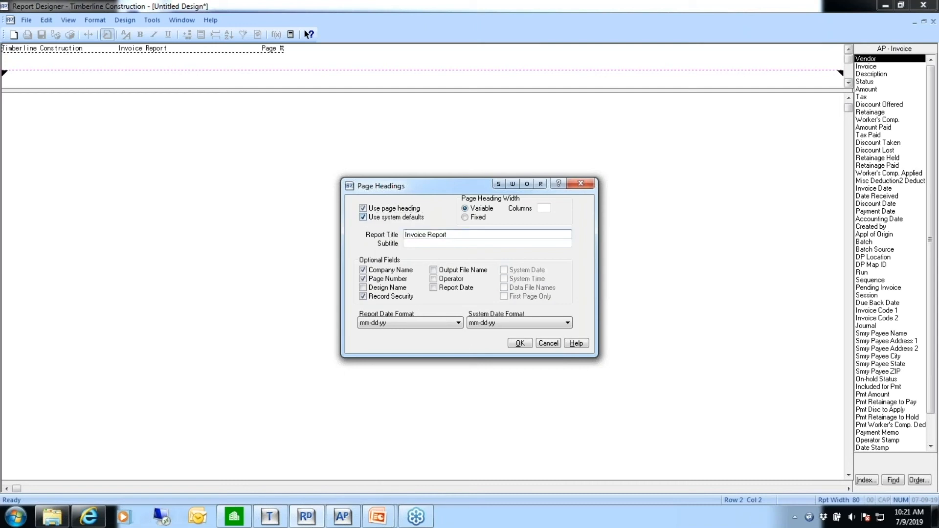
{"action": "type", "text": "RDC"}
{"action": "key", "text": "BackSpace"}
{"action": "key", "text": "BackSpace"}
{"action": "type", "text": "D Class"}
{"action": "left_click", "coordinate": [368, 298]}
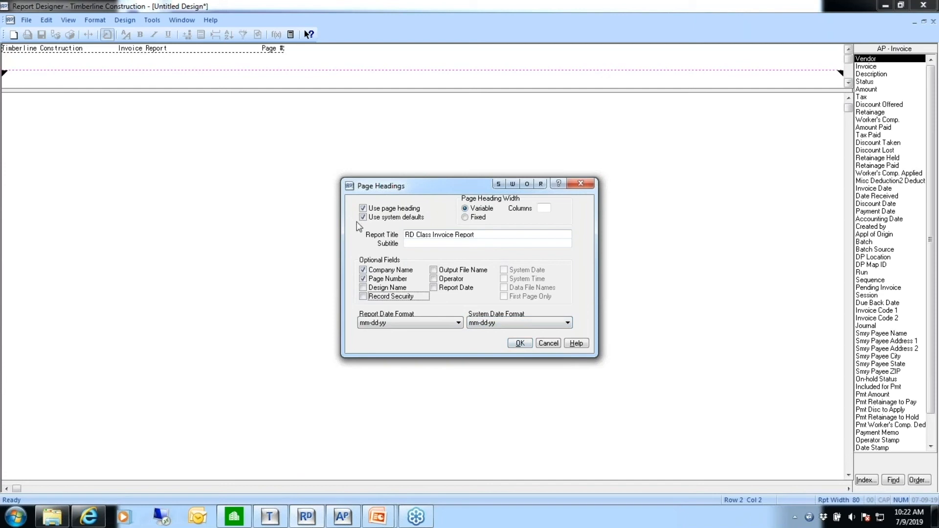
{"action": "left_click", "coordinate": [518, 344]}
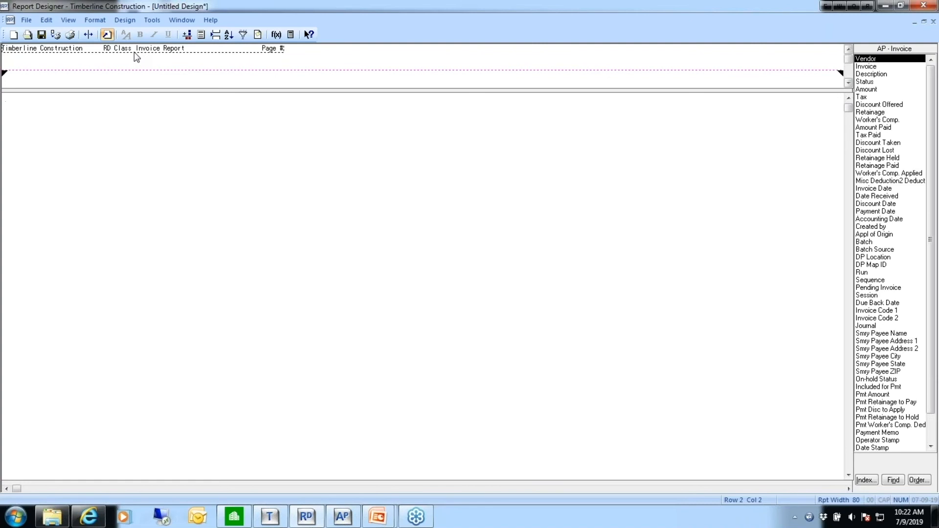
{"action": "left_click", "coordinate": [26, 20]}
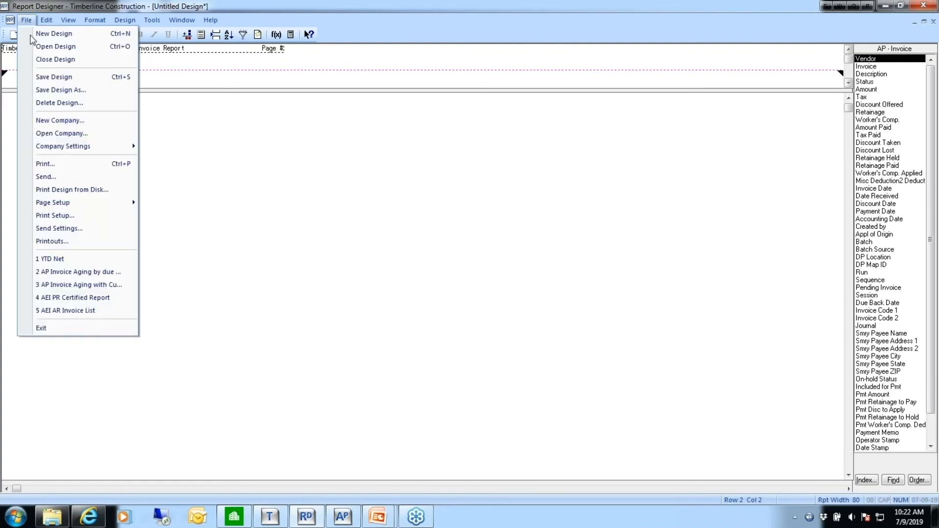
{"action": "mouse_move", "coordinate": [54, 205]}
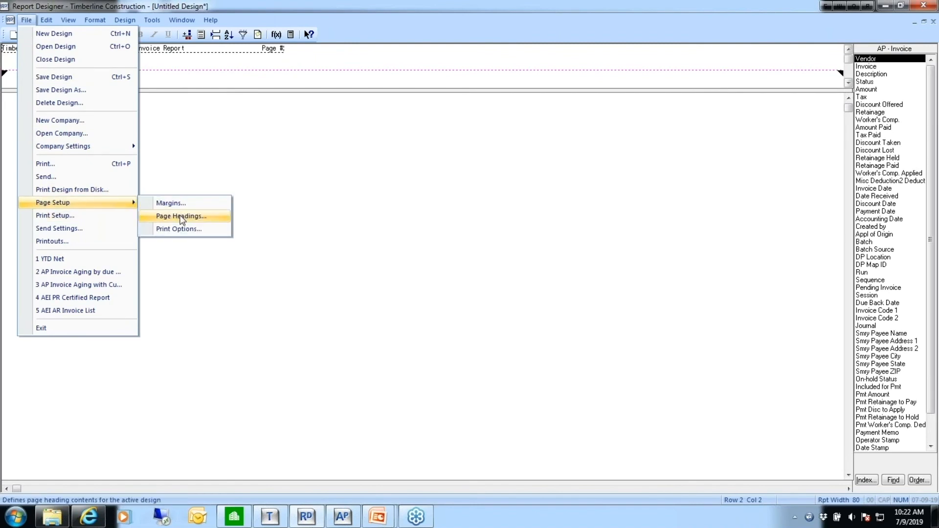
{"action": "left_click", "coordinate": [224, 133]}
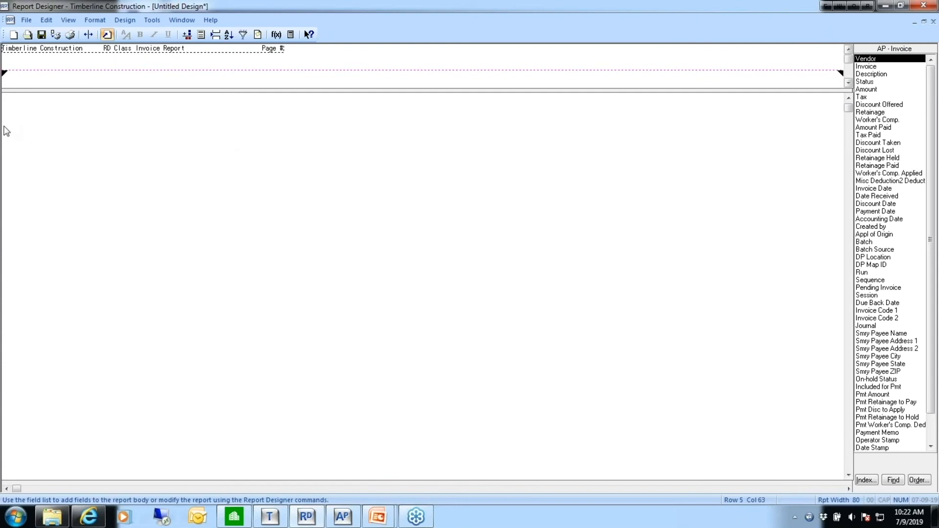
Insert the AP - Invoice Vendor field at row 5, column 1 of the report body
{"action": "left_click", "coordinate": [4, 129]}
{"action": "left_click", "coordinate": [868, 59]}
{"action": "double_click", "coordinate": [868, 59]}
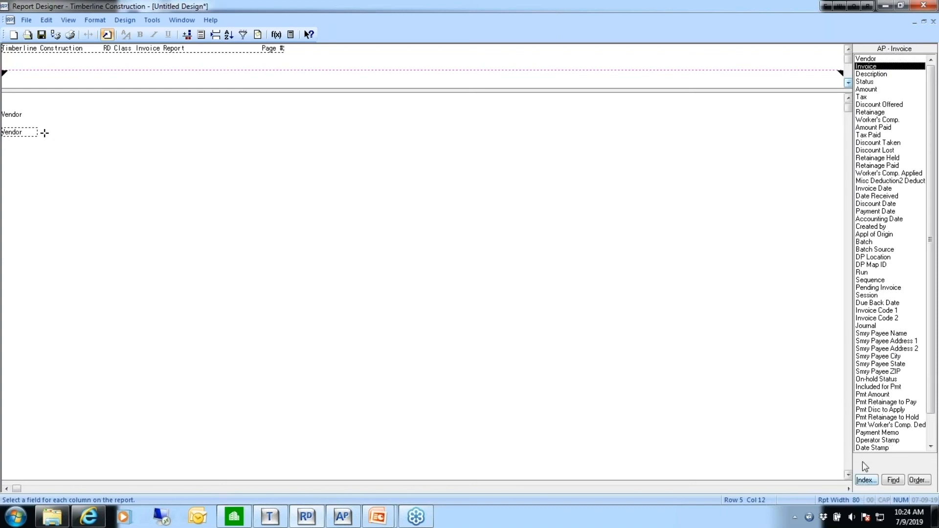
Switch the field list to the AP - Vendor record and insert its Name field after the Vendor field on row 5
{"action": "left_click", "coordinate": [866, 481]}
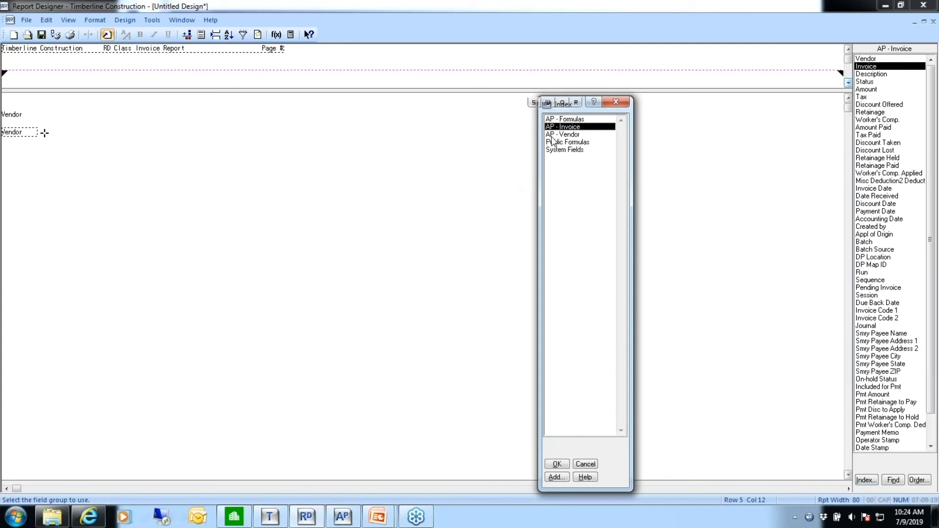
{"action": "left_click", "coordinate": [565, 135]}
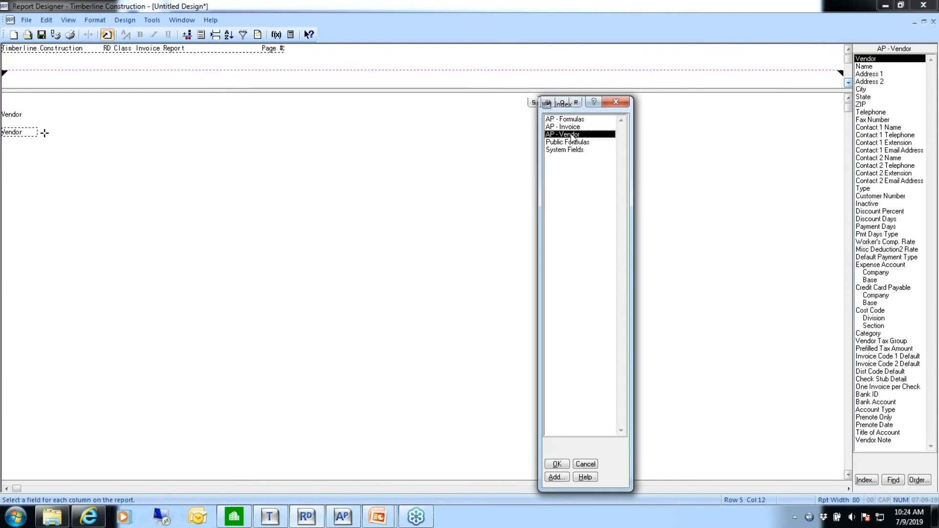
{"action": "left_click", "coordinate": [557, 465]}
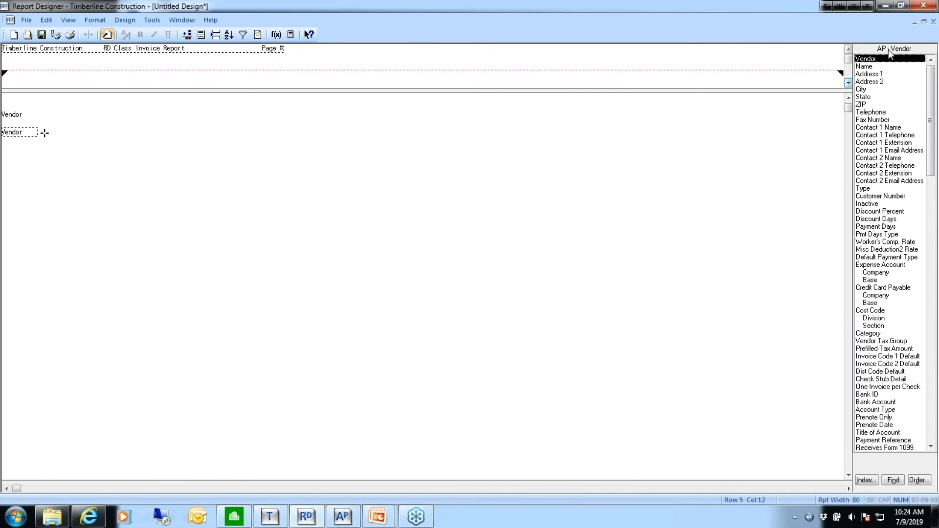
{"action": "left_click", "coordinate": [866, 69]}
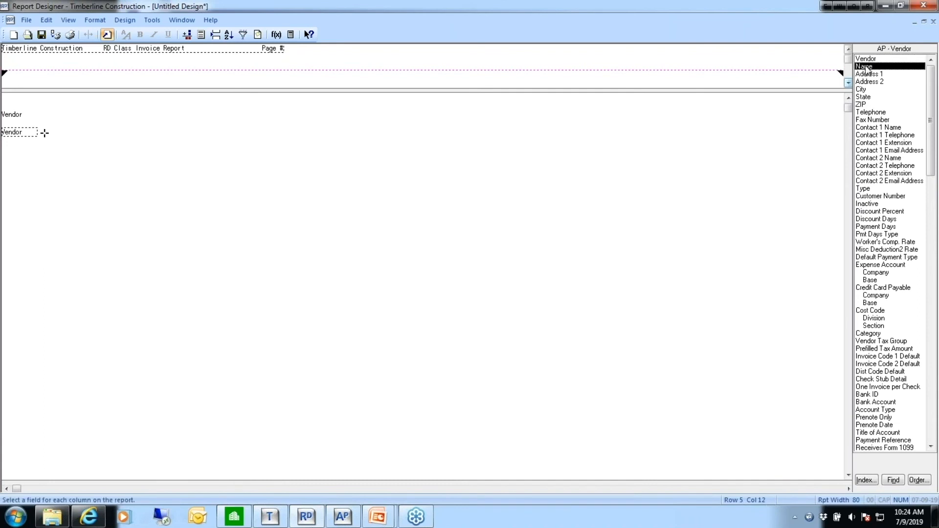
{"action": "double_click", "coordinate": [865, 68]}
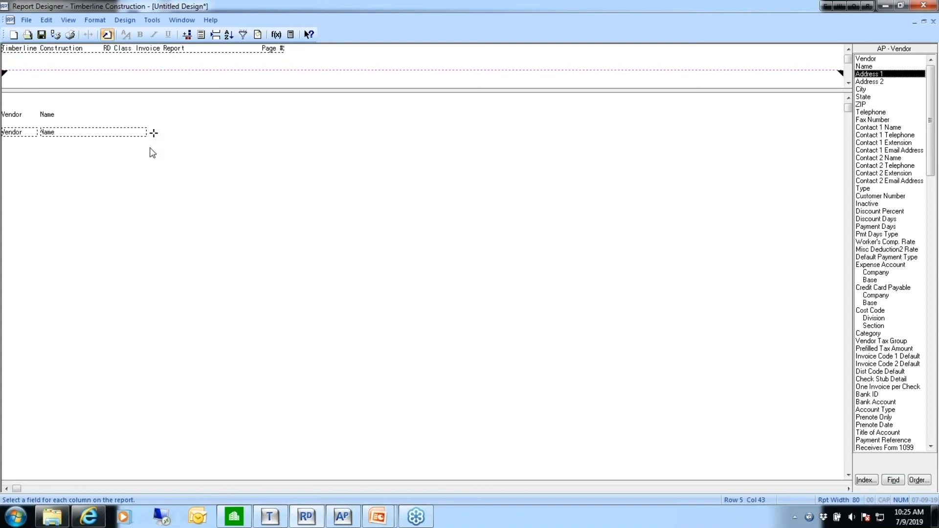
Insert the AP - Invoice fields Invoice and Description on row 6 of the report body, starting at column 20
{"action": "left_click", "coordinate": [150, 150]}
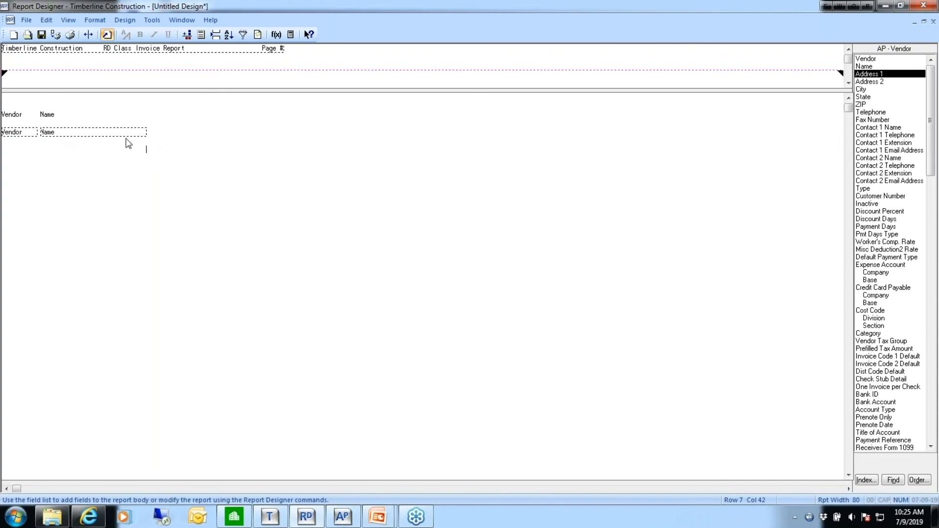
{"action": "left_click", "coordinate": [69, 141]}
{"action": "left_click", "coordinate": [863, 480]}
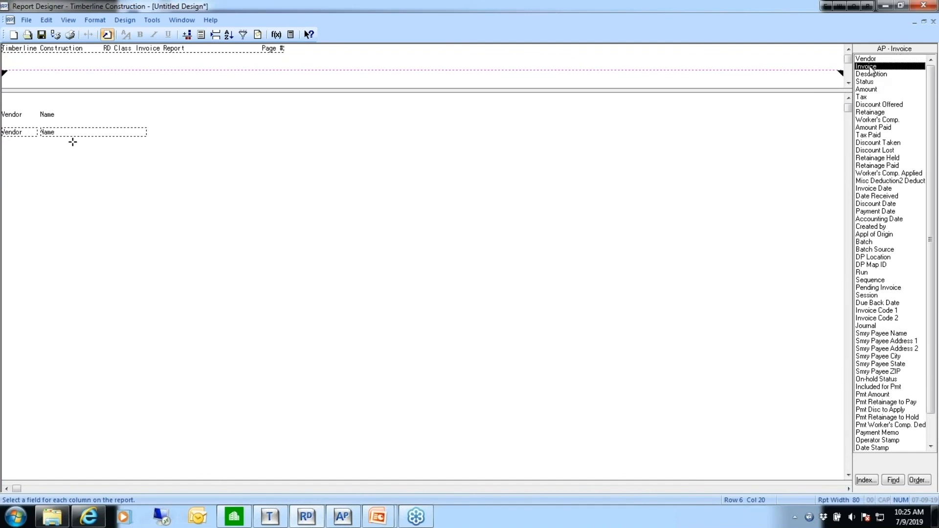
{"action": "double_click", "coordinate": [870, 68]}
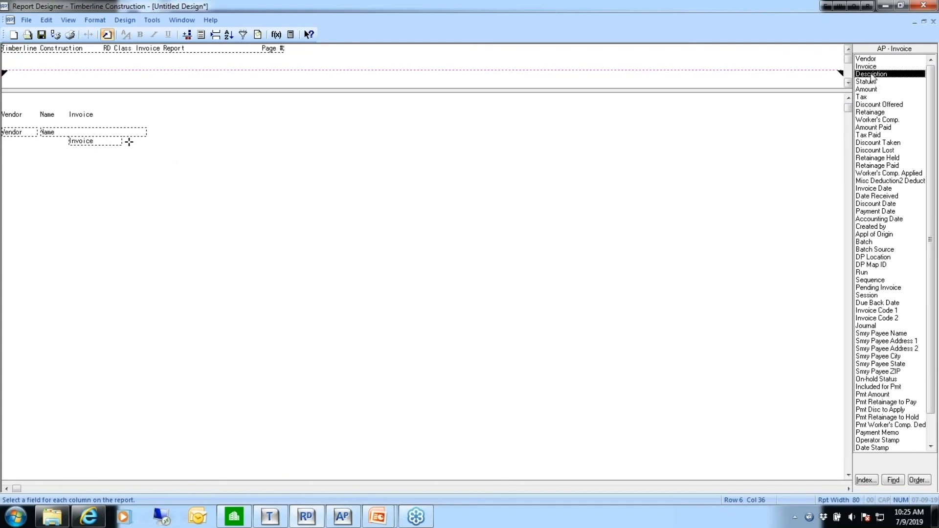
{"action": "double_click", "coordinate": [871, 74]}
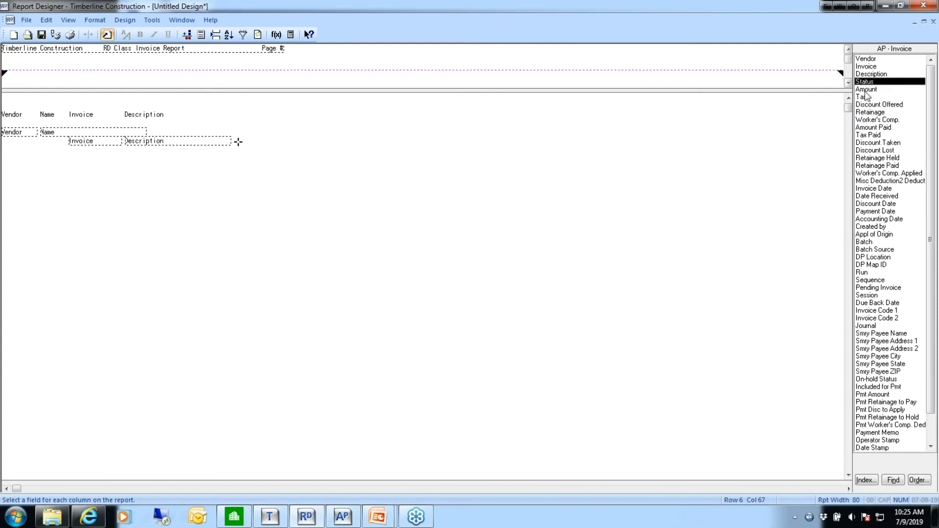
Add the Amount and Amount Paid fields after Description on row 6 of the report body
{"action": "left_click", "coordinate": [867, 90]}
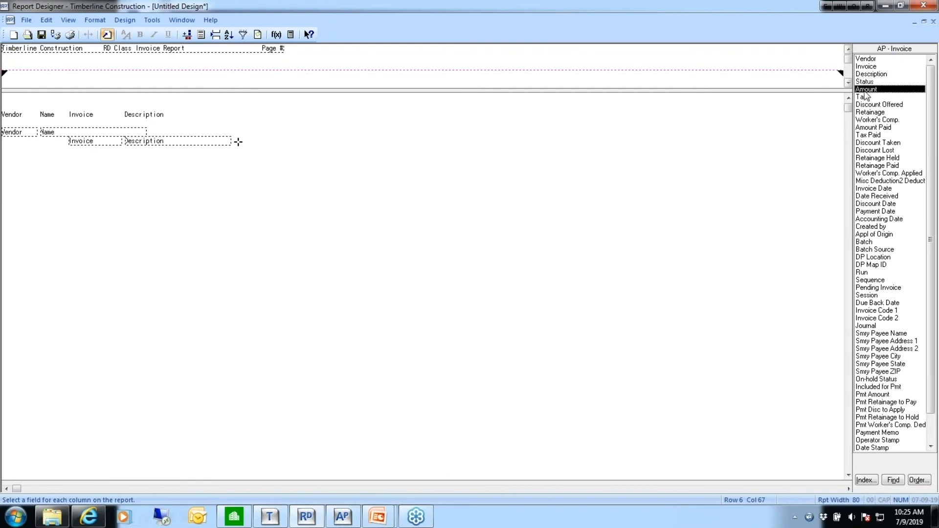
{"action": "double_click", "coordinate": [867, 91]}
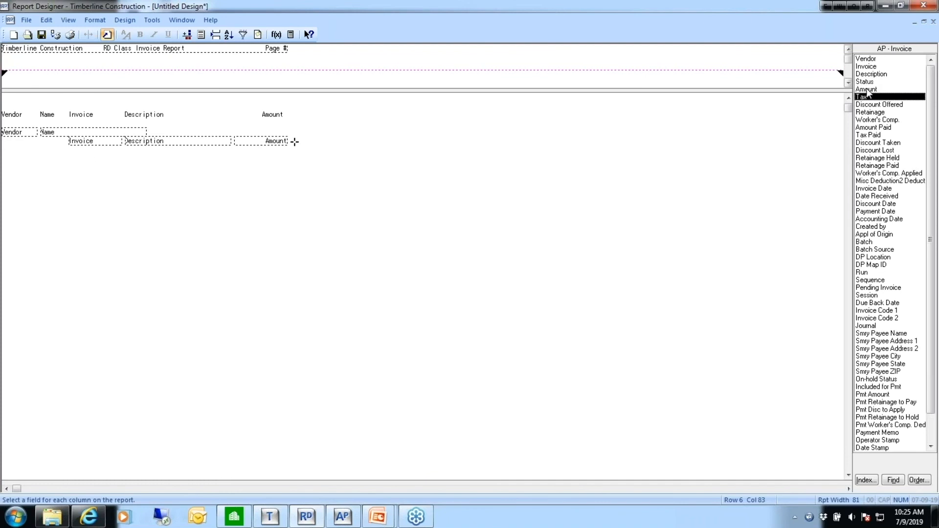
{"action": "left_click", "coordinate": [867, 128]}
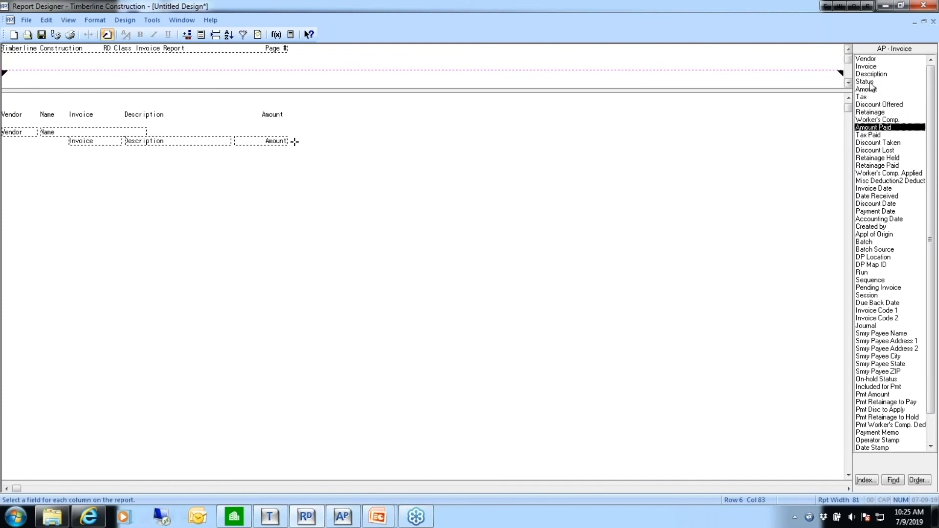
{"action": "double_click", "coordinate": [872, 128]}
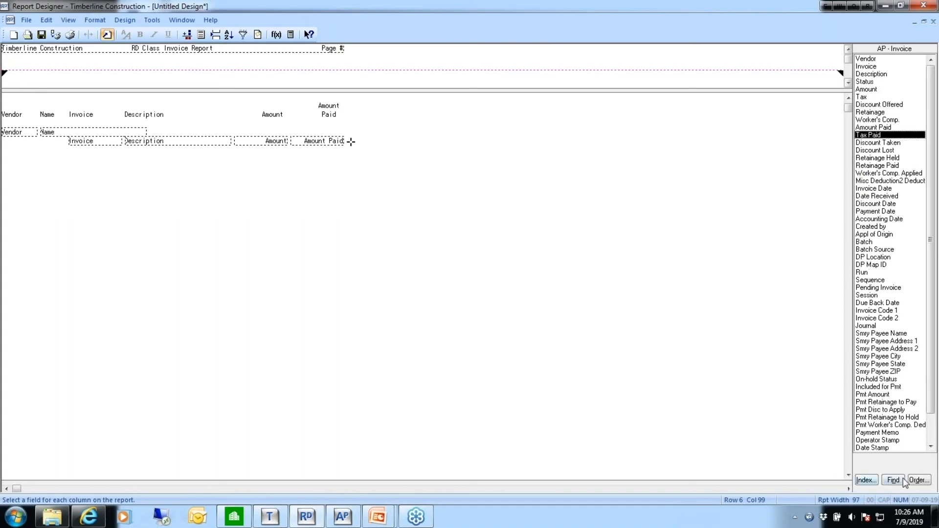
Change the field list's sort order to alphabetical
{"action": "left_click", "coordinate": [918, 483]}
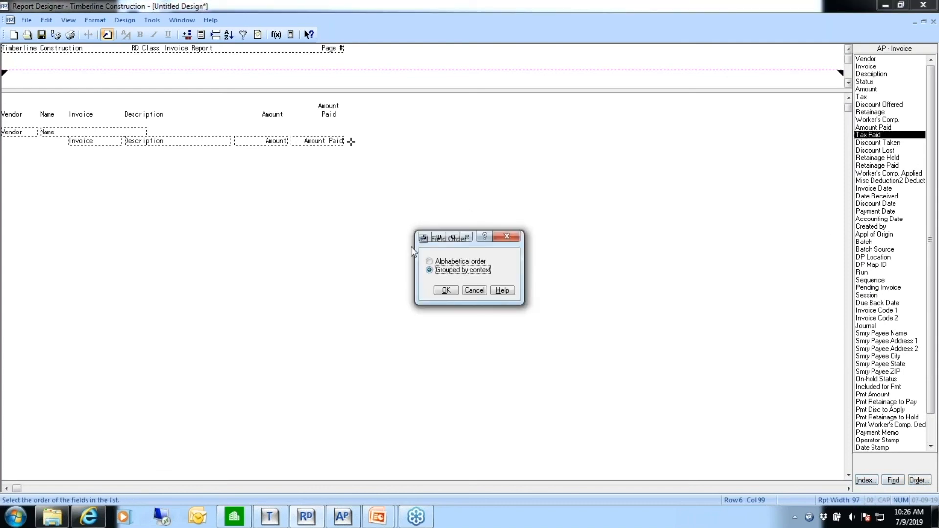
{"action": "left_click", "coordinate": [445, 263]}
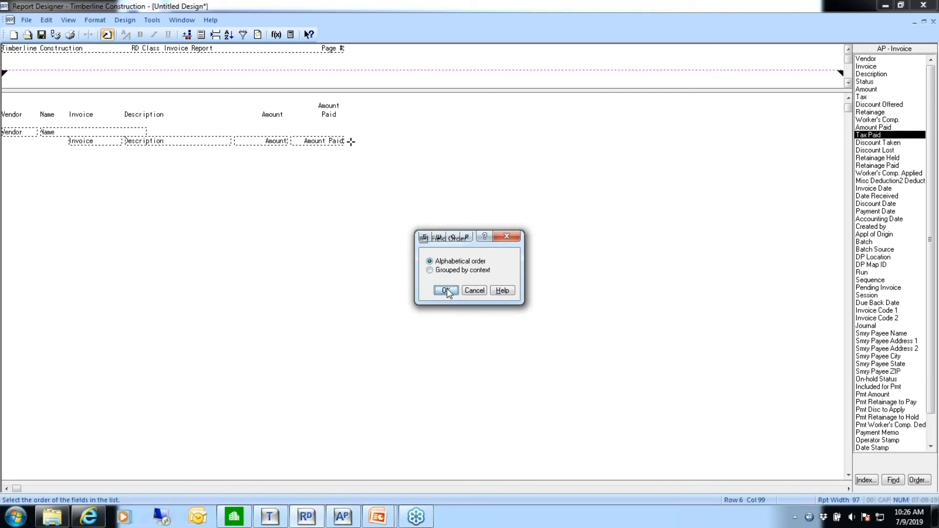
{"action": "left_click", "coordinate": [445, 290]}
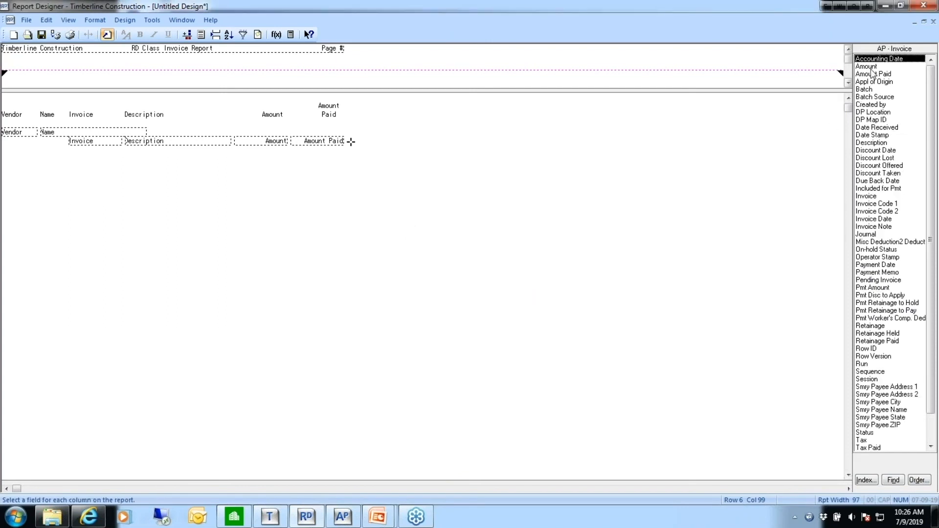